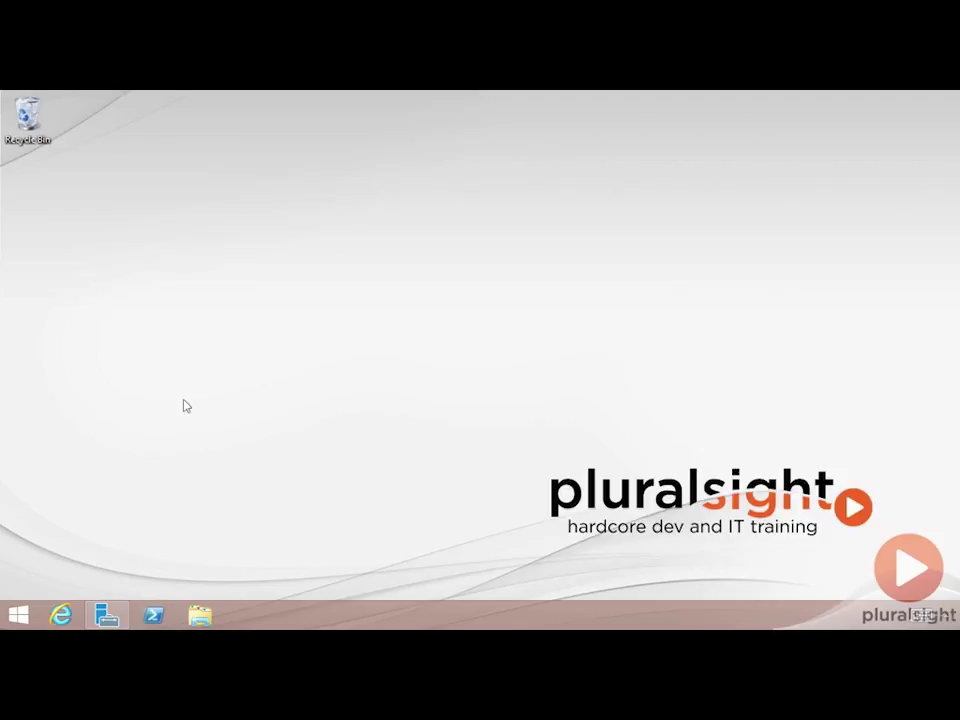
# Restore the Server Manager window from the taskbar, showing All Servers.
pyautogui.click(107, 615)
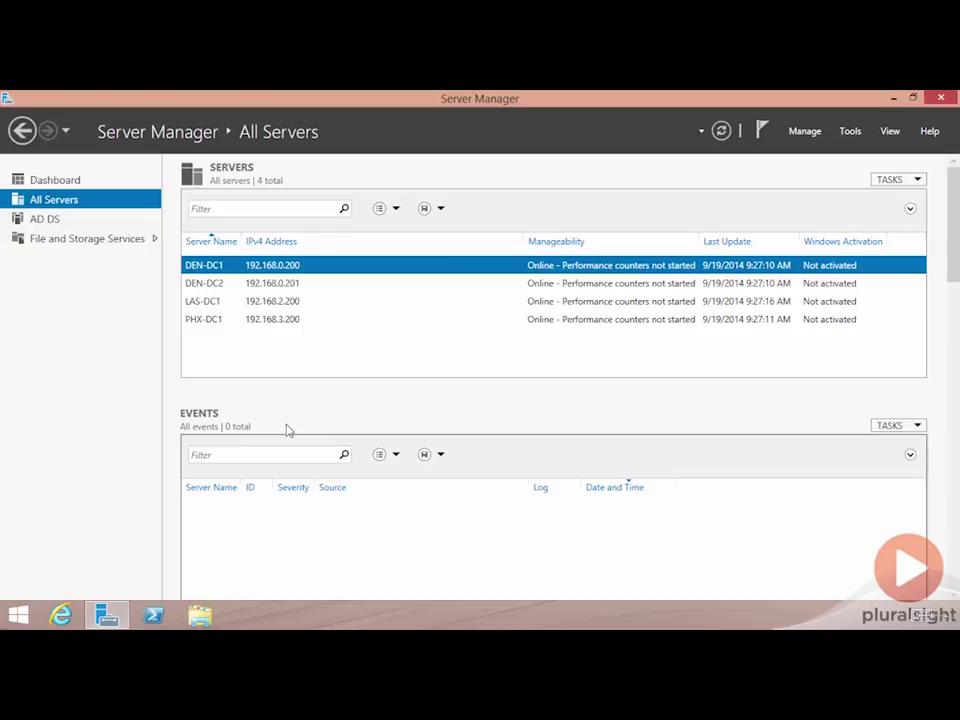
# Launch Active Directory Sites and Services from Server Manager's Tools menu.
pyautogui.click(851, 133)
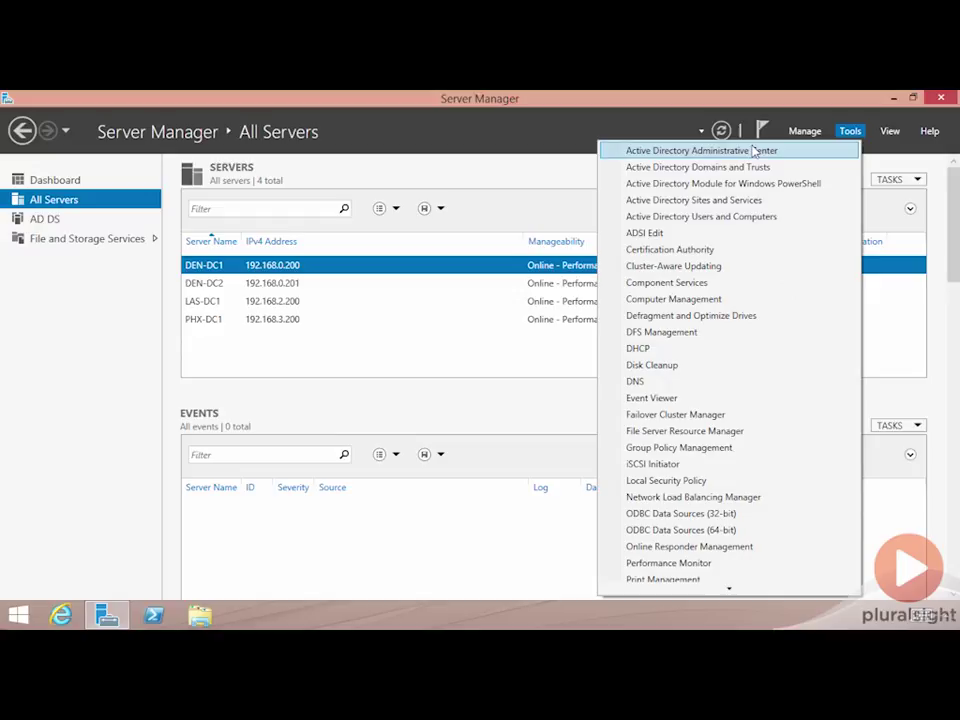
pyautogui.click(754, 207)
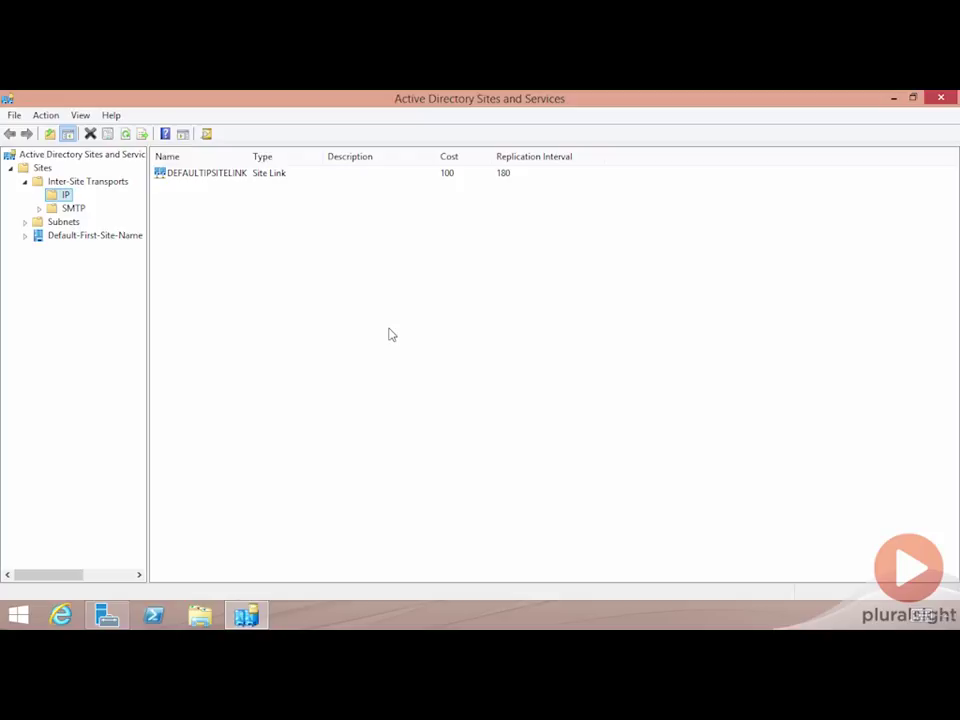
# Expand Default-First-Site-Name and its Servers folder to list DC, DEN-DC1, DEN-DC2, LAS-DC1 and PHX-DC1.
pyautogui.click(26, 236)
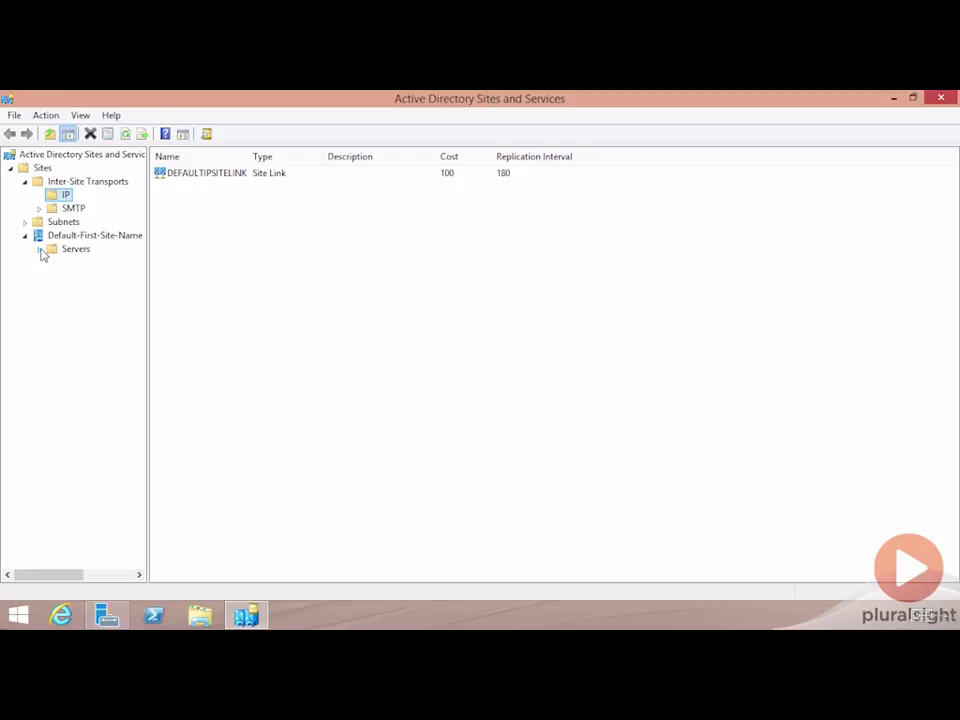
pyautogui.click(39, 249)
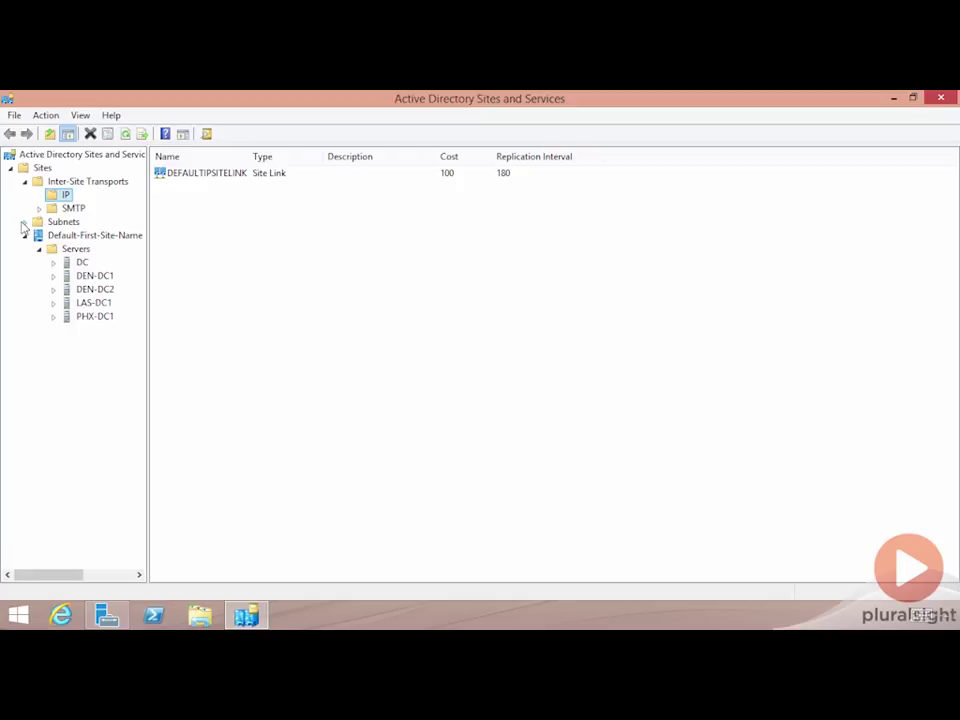
# Rename Default-First-Site-Name to Headquarters and list its five servers.
pyautogui.click(58, 223)
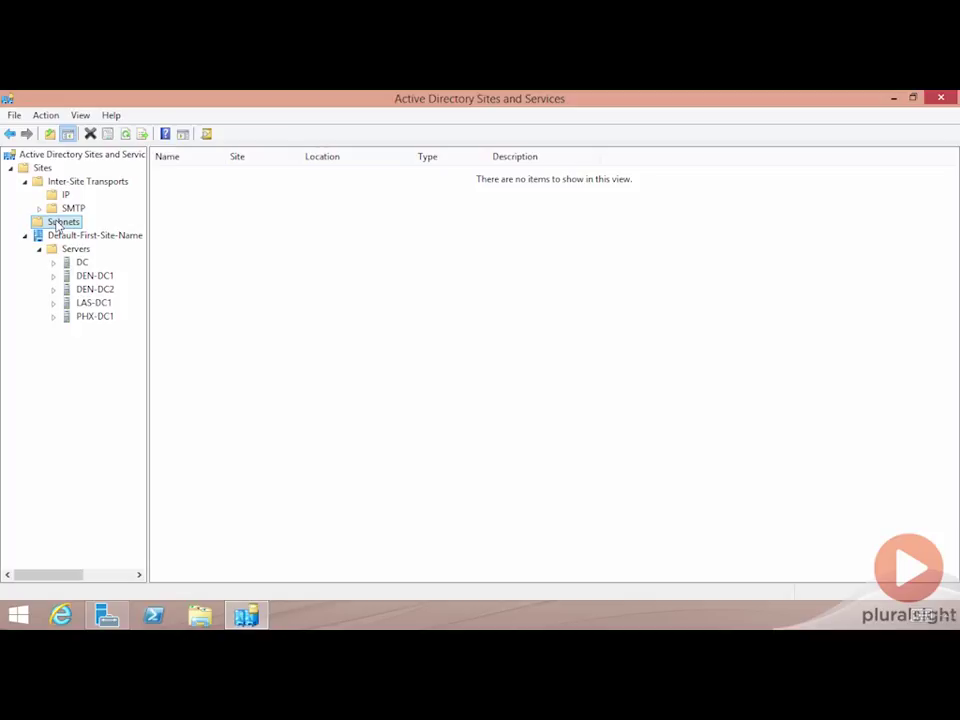
pyautogui.click(79, 237)
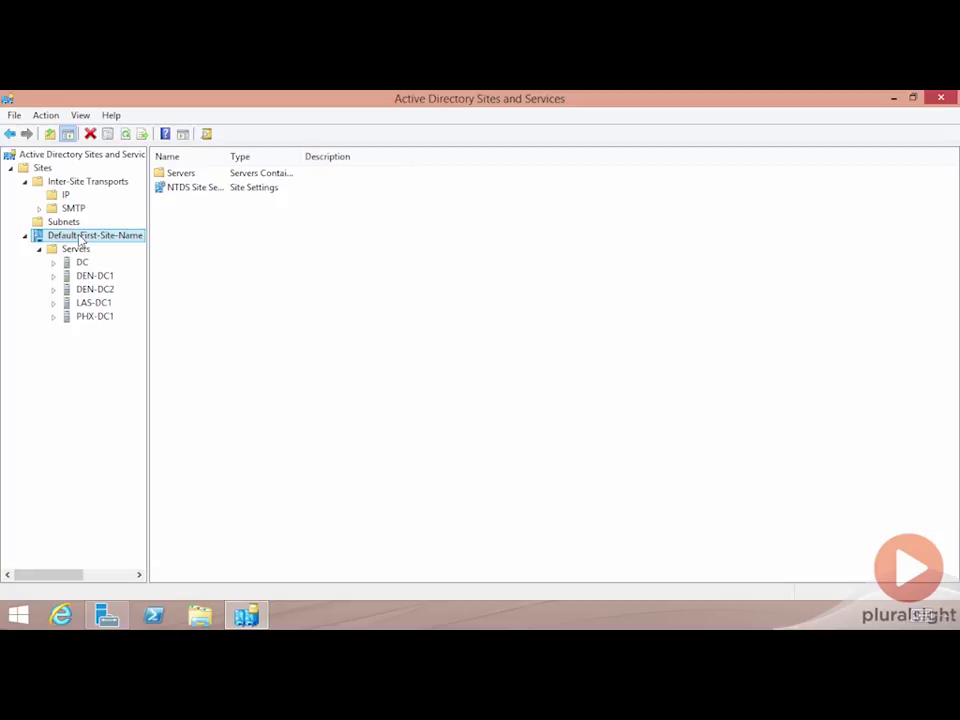
pyautogui.rightClick(80, 237)
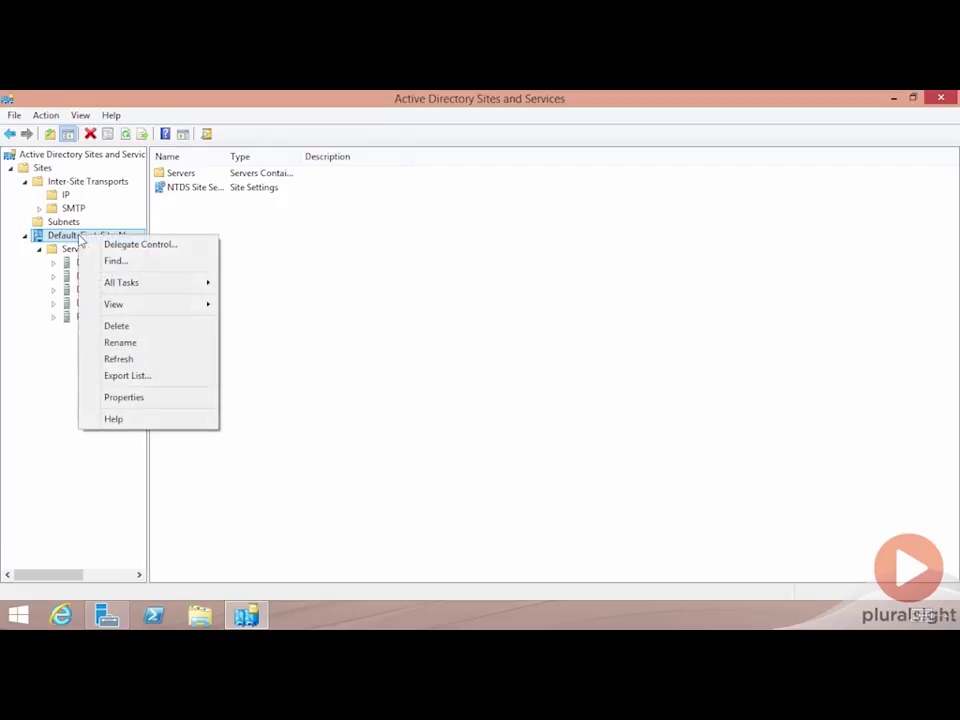
pyautogui.click(131, 344)
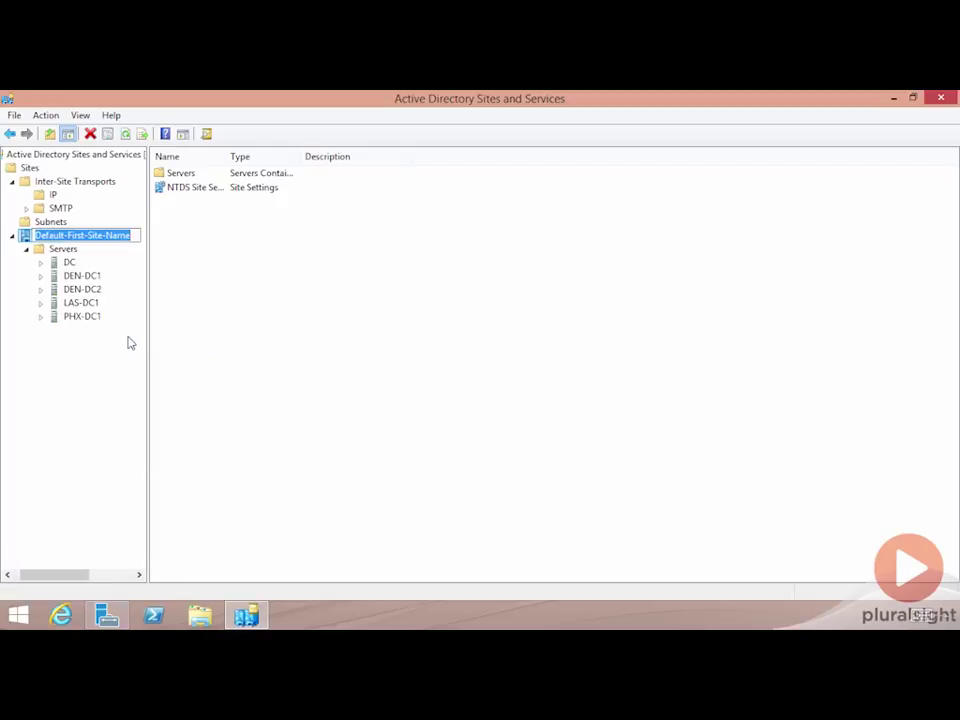
pyautogui.write('Headquarters')
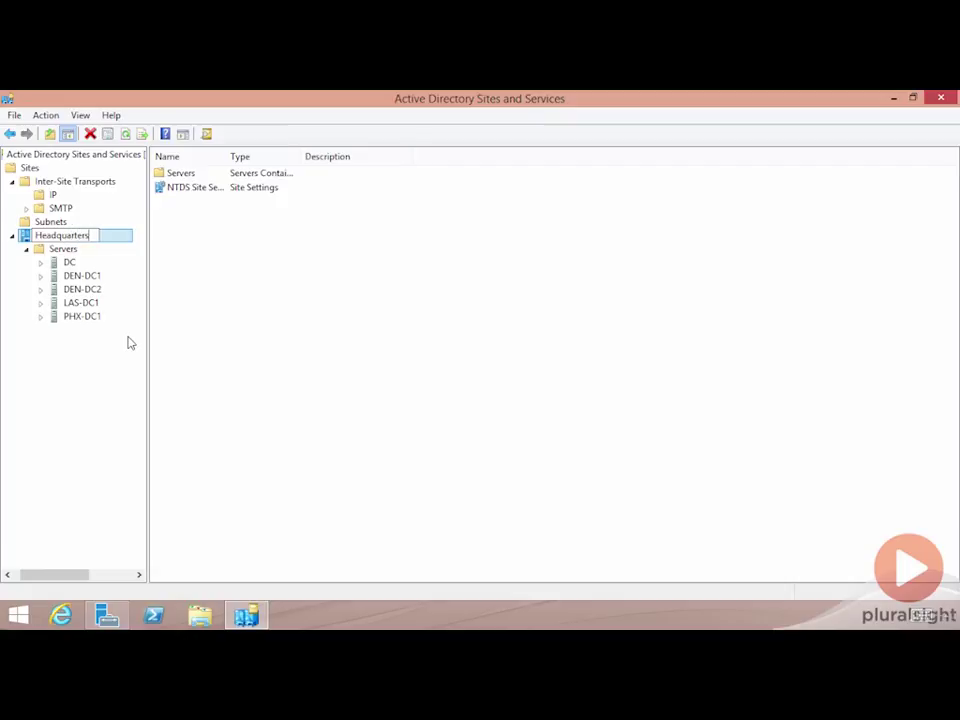
pyautogui.press('Return')
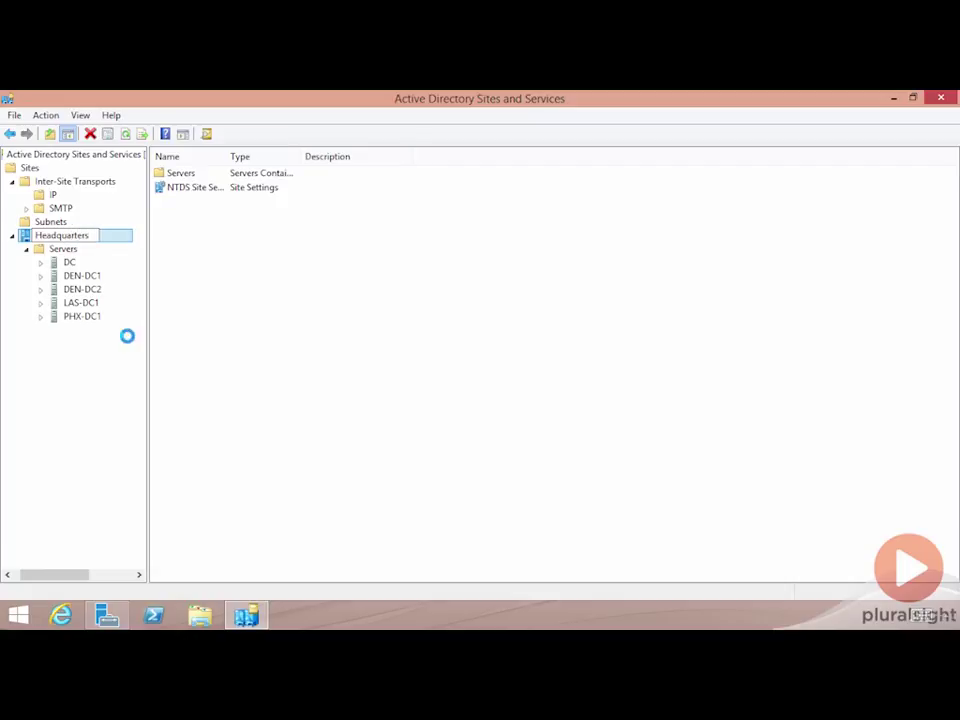
pyautogui.click(27, 249)
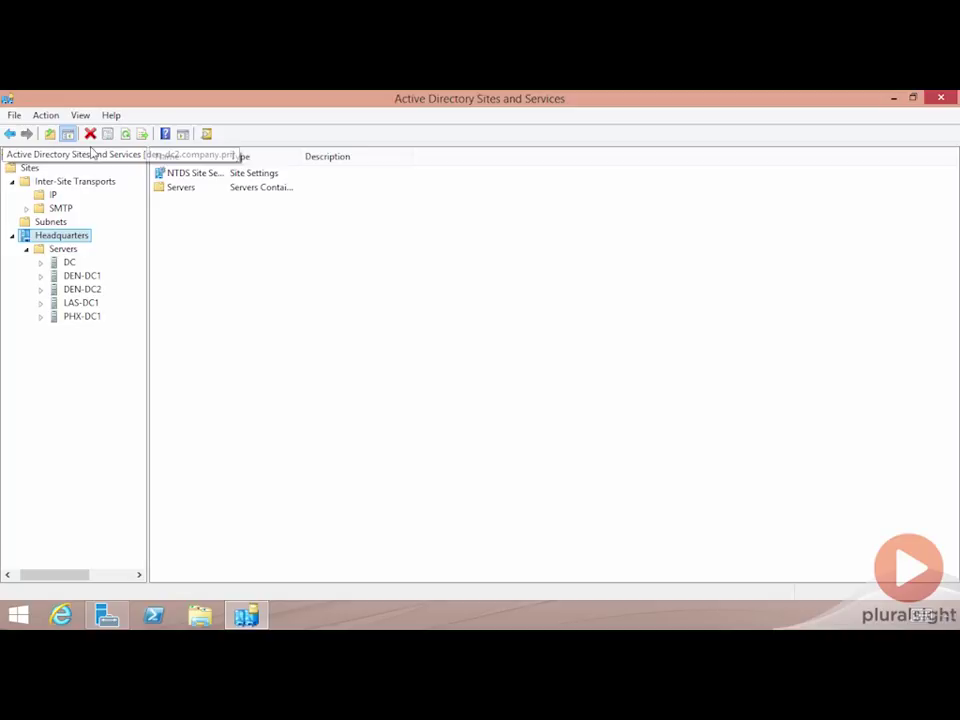
# Create site DEN linked to DEFAULTIPSITELINK and dismiss the confirmation notice.
pyautogui.rightClick(60, 156)
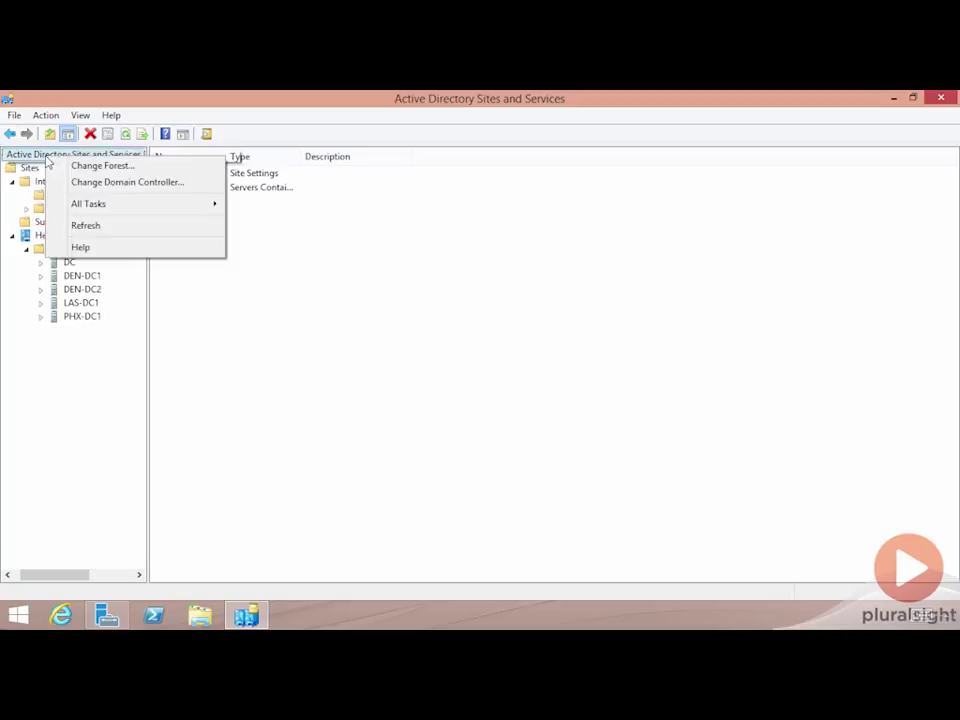
pyautogui.rightClick(28, 166)
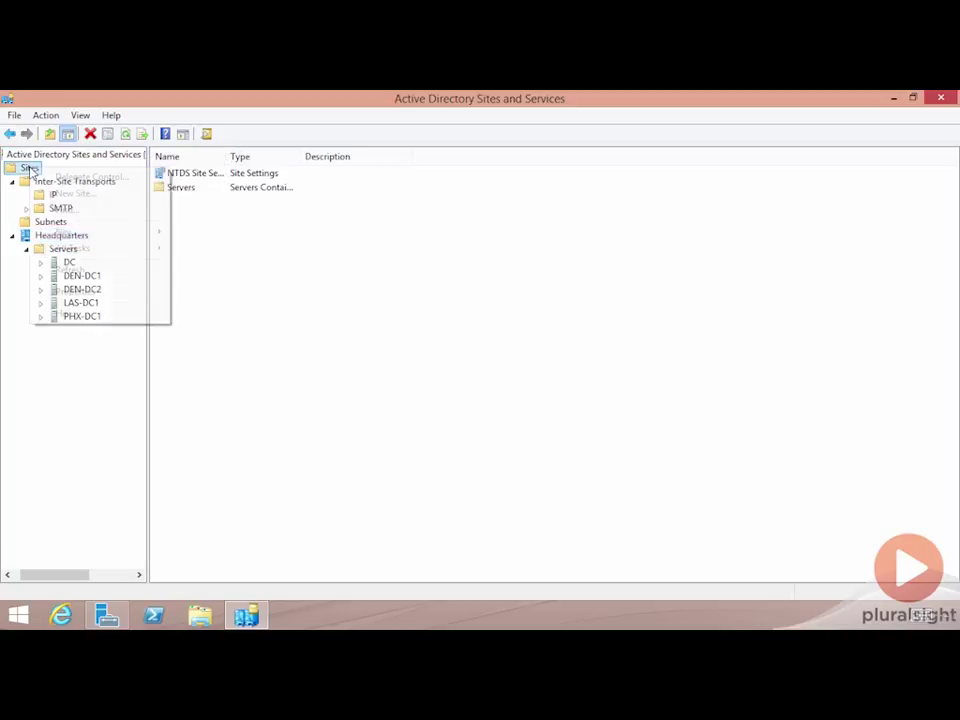
pyautogui.click(74, 193)
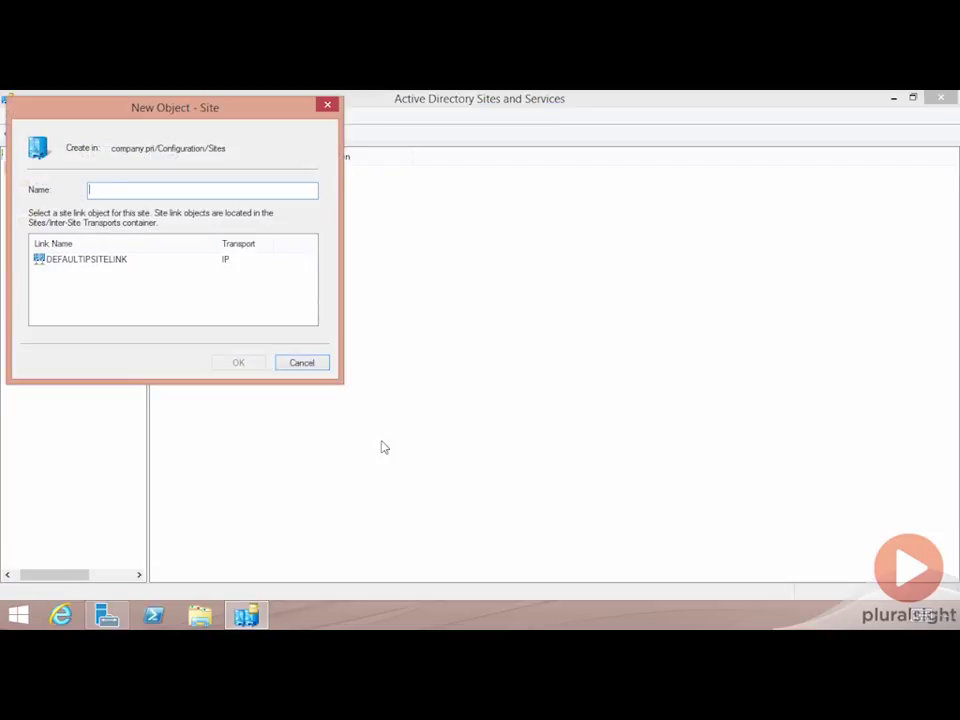
pyautogui.write('DEN')
pyautogui.click(105, 261)
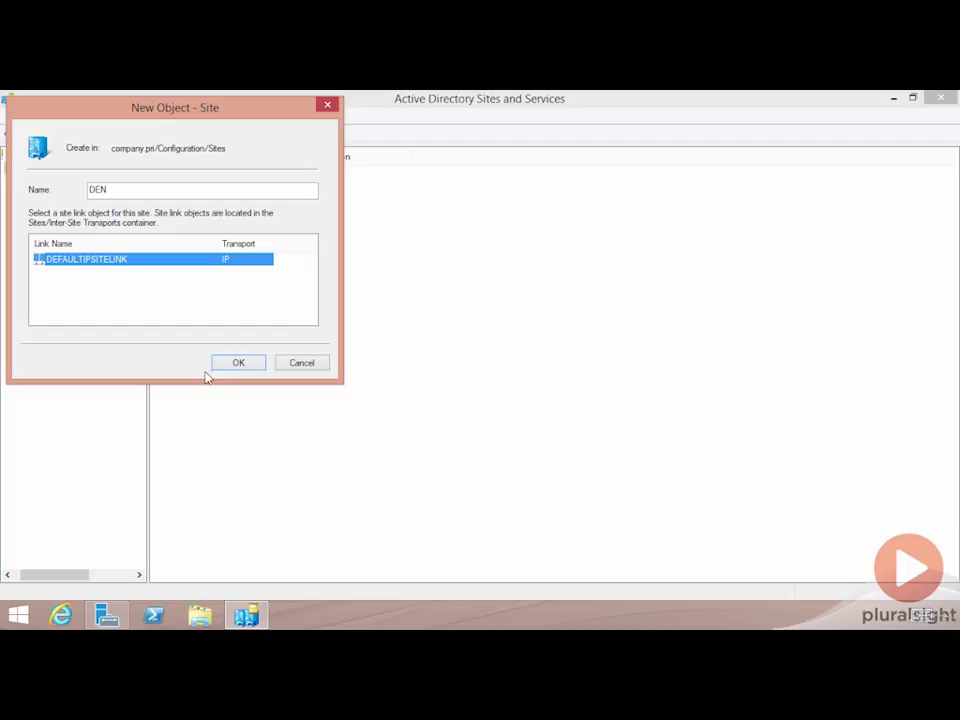
pyautogui.click(237, 363)
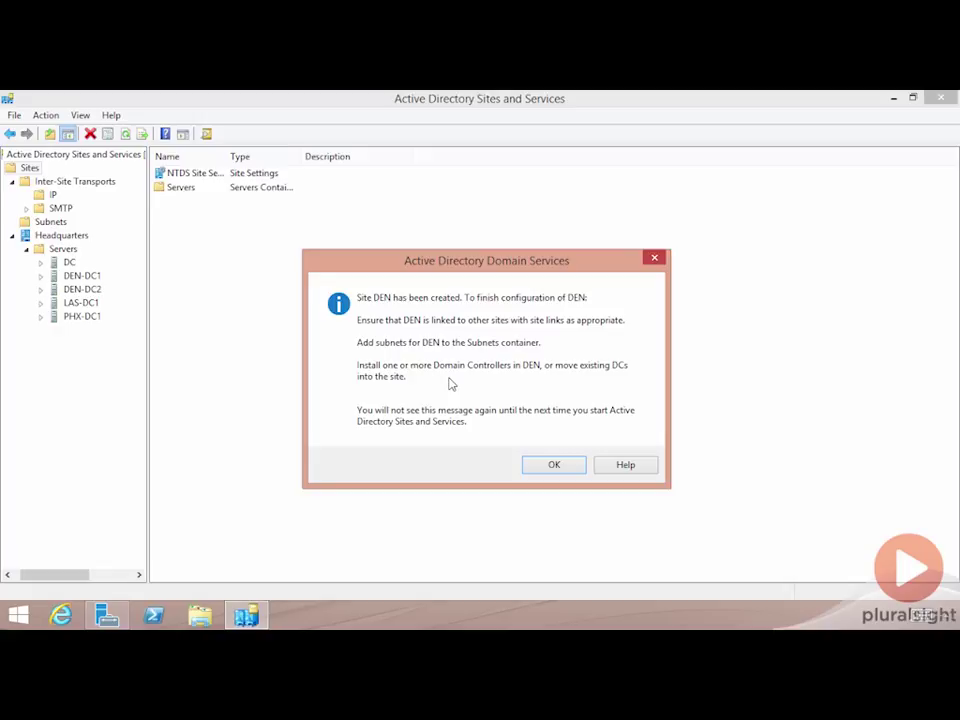
pyautogui.click(556, 467)
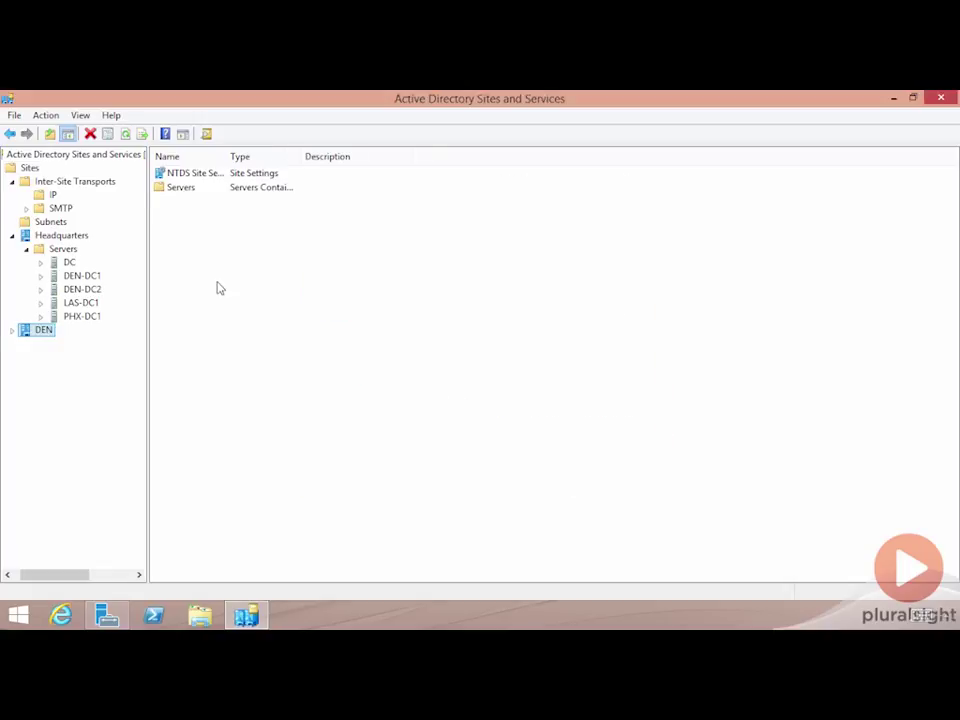
# Create site PHX linked to DEFAULTIPSITELINK.
pyautogui.rightClick(29, 168)
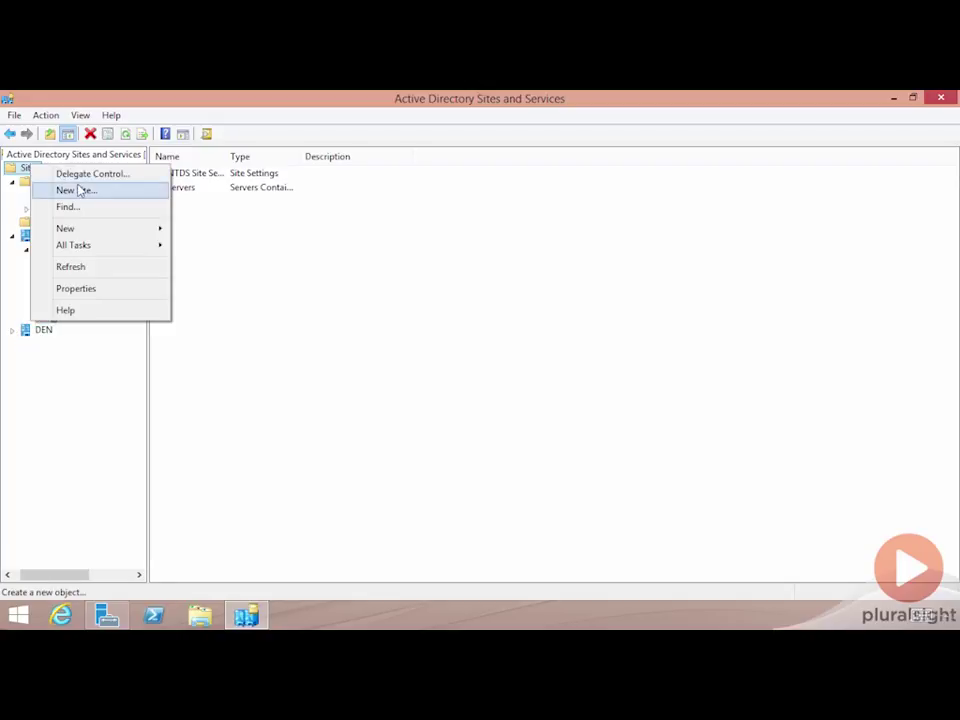
pyautogui.click(81, 190)
pyautogui.write('PHX')
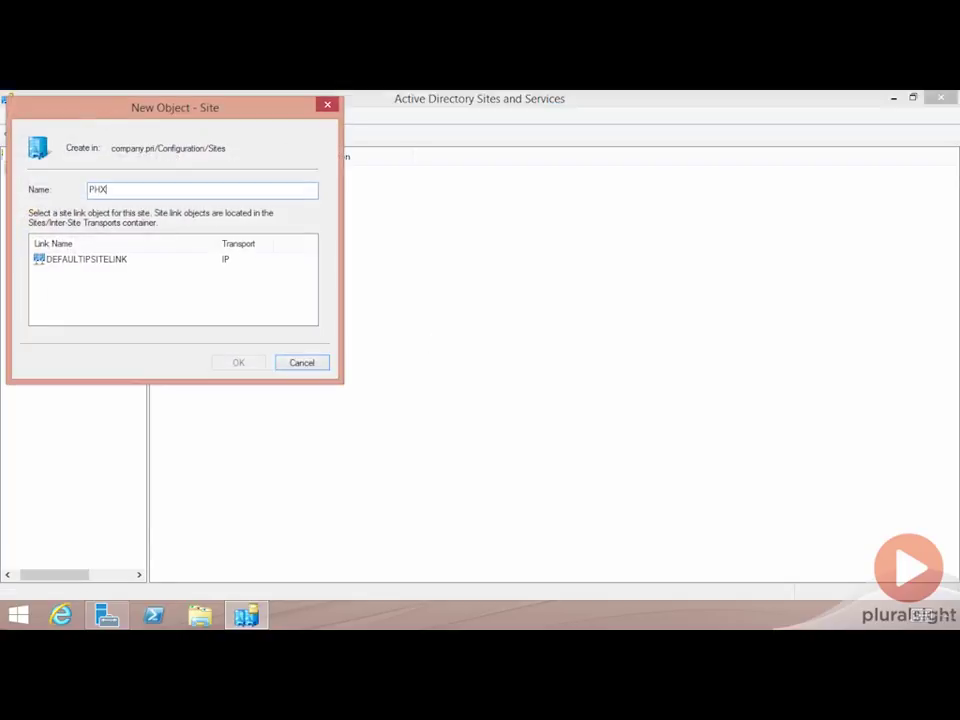
pyautogui.click(117, 262)
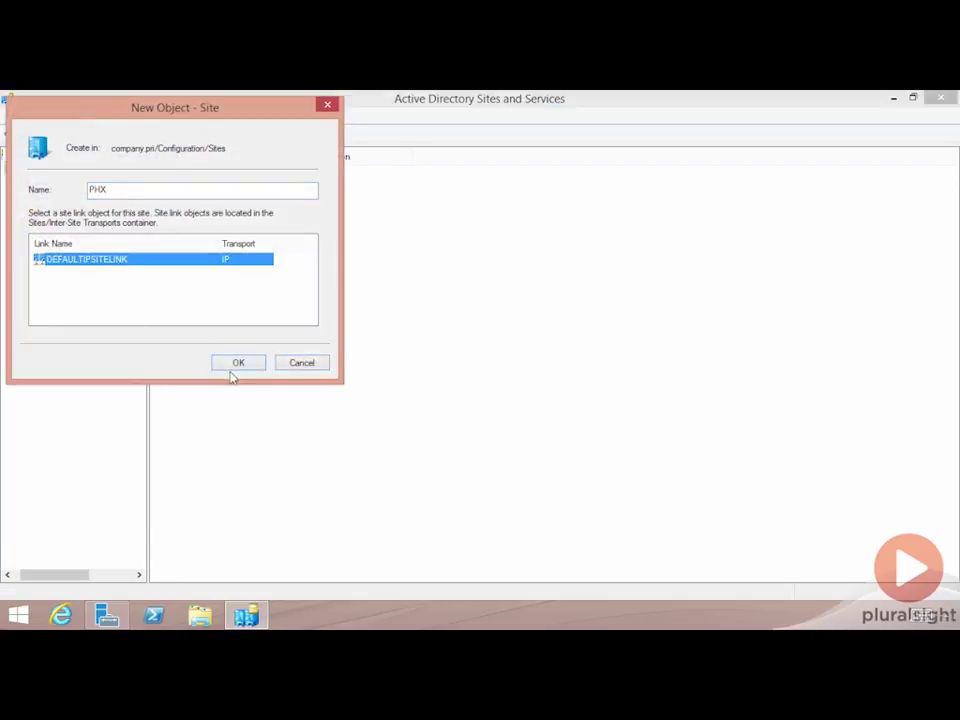
pyautogui.click(236, 365)
# Create site LAS linked to DEFAULTIPSITELINK.
pyautogui.rightClick(30, 169)
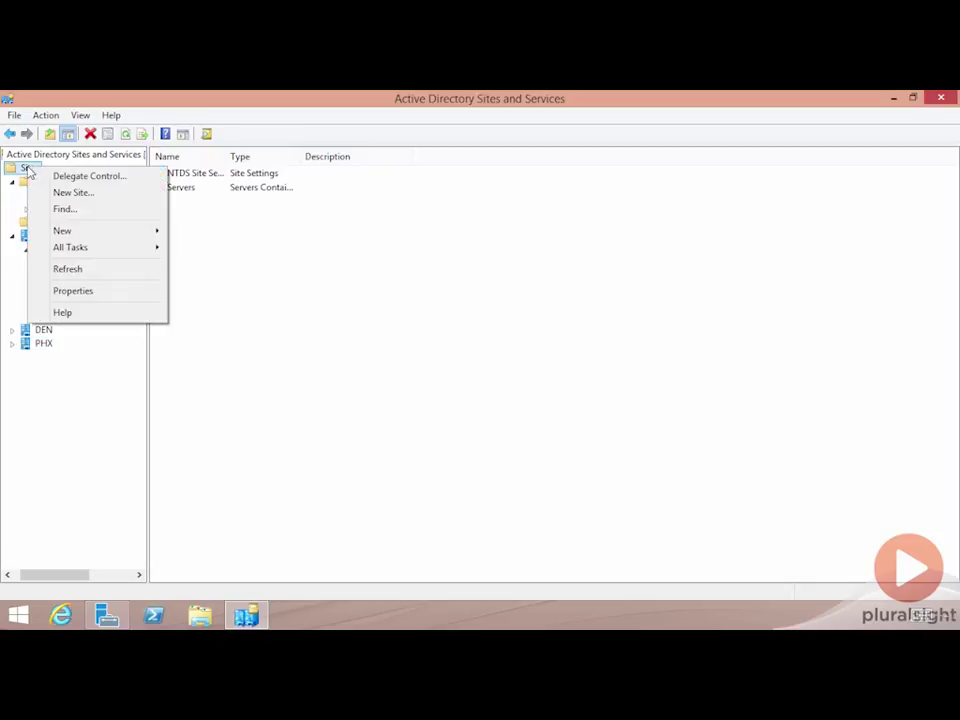
pyautogui.click(69, 195)
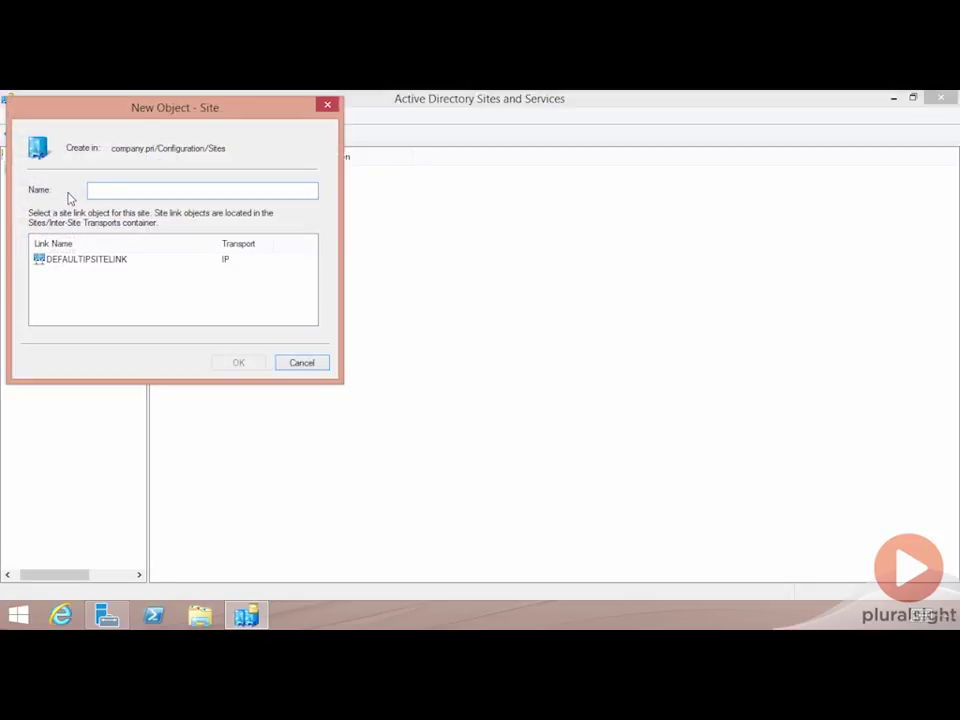
pyautogui.write('LAS')
pyautogui.click(120, 261)
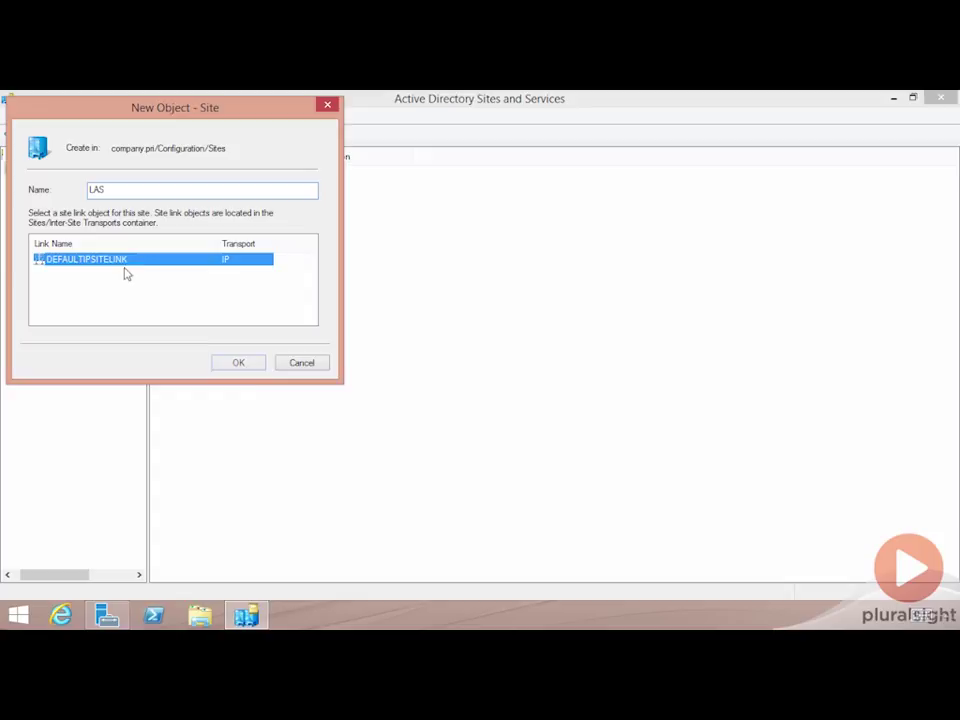
pyautogui.click(242, 363)
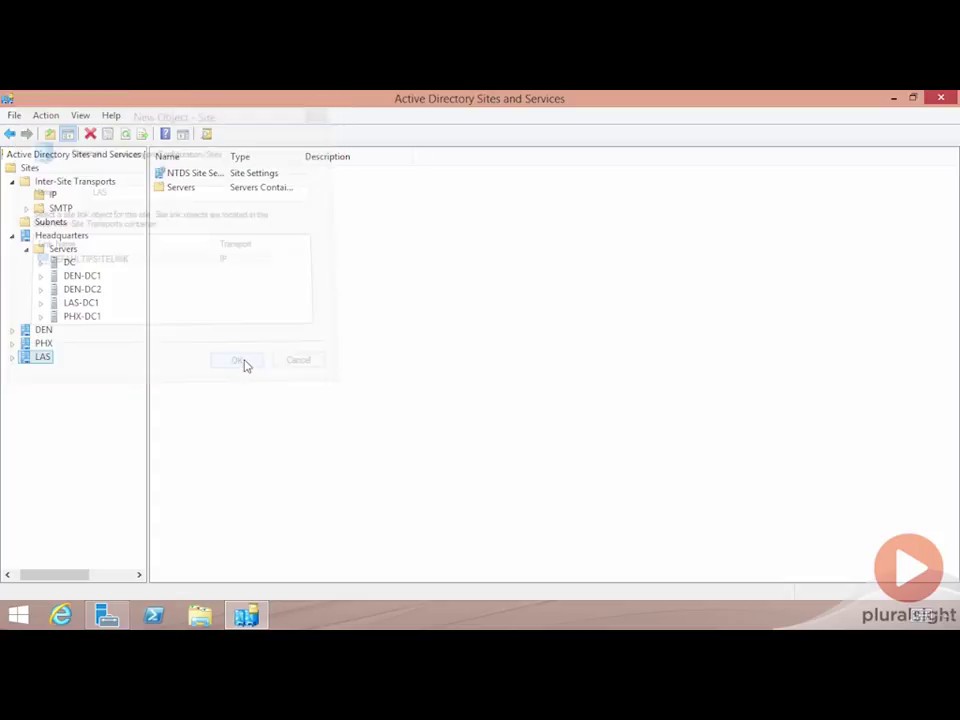
pyautogui.click(44, 330)
pyautogui.rightClick(45, 330)
pyautogui.click(88, 491)
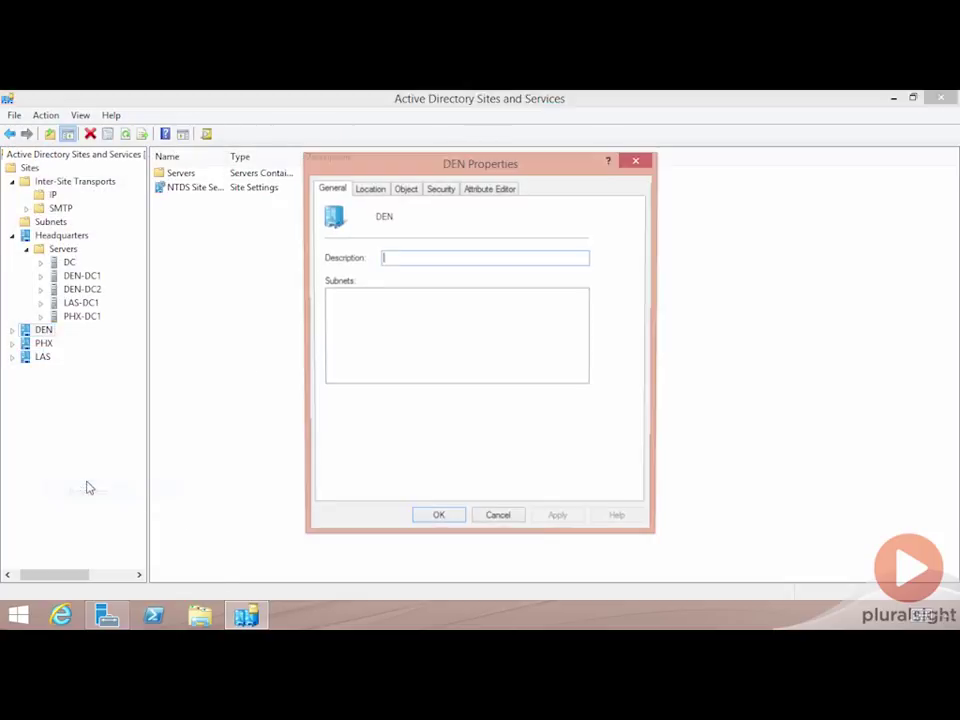
pyautogui.click(369, 191)
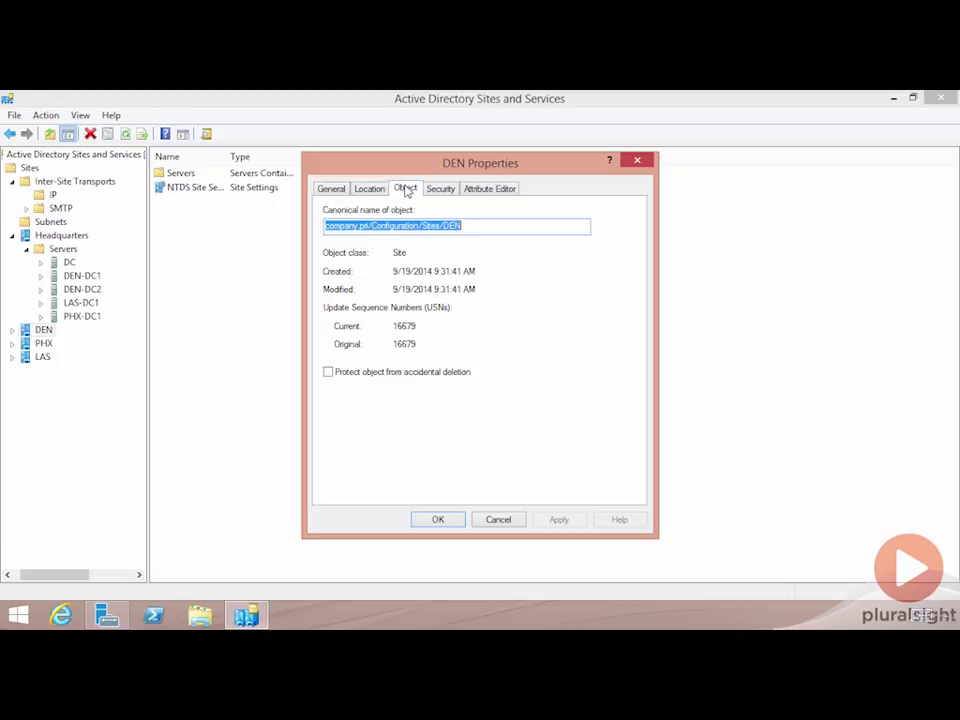
pyautogui.click(445, 189)
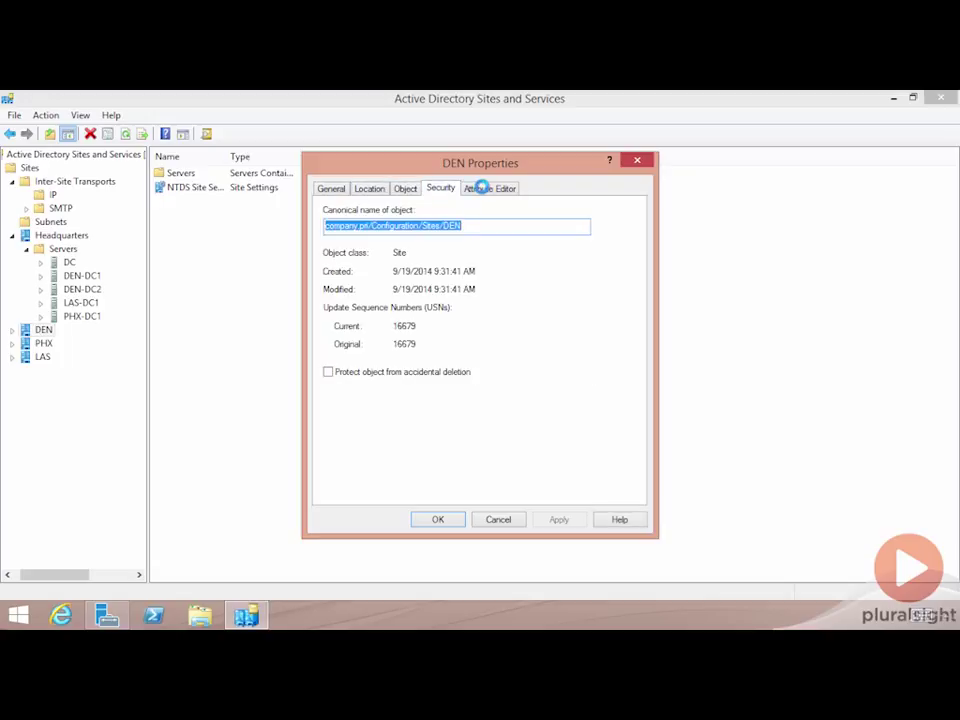
pyautogui.click(489, 188)
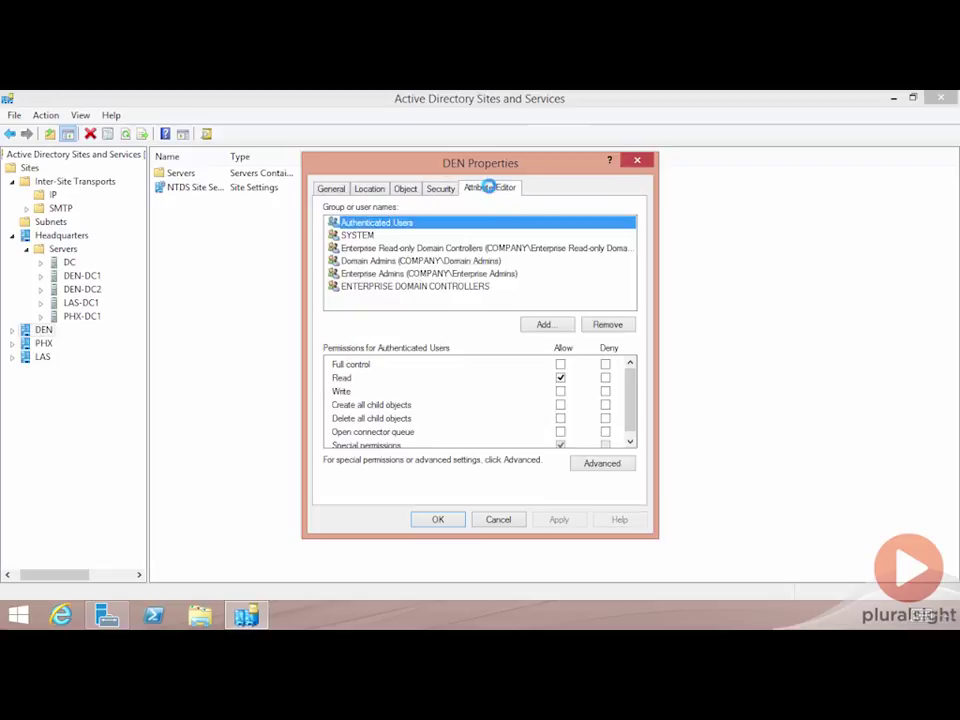
pyautogui.click(497, 519)
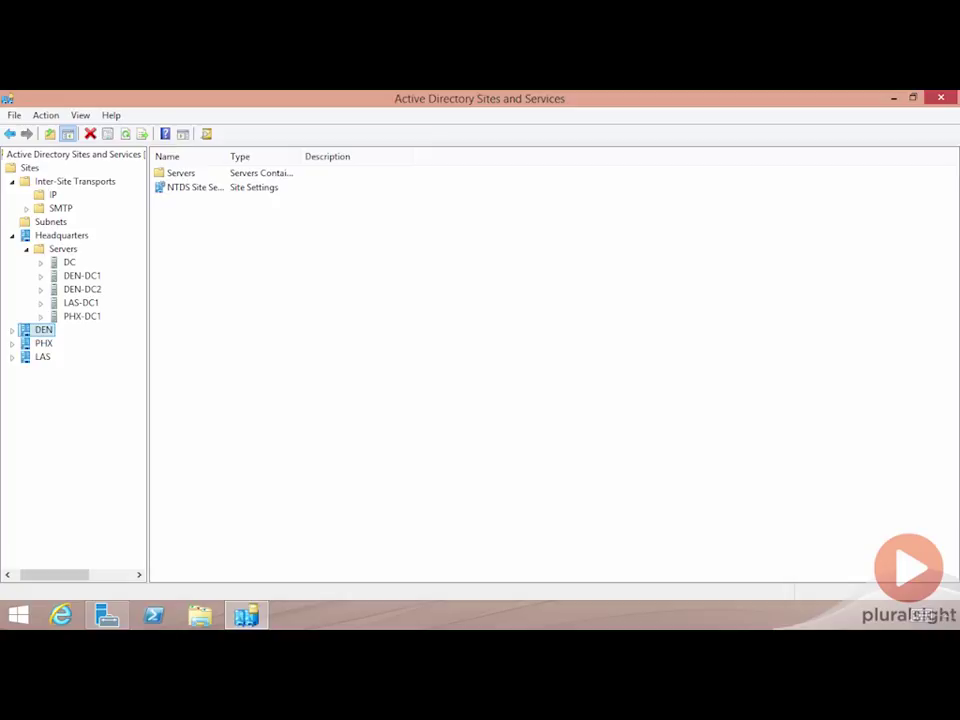
# Create subnet 192.168.0.0/24 assigned to the DEN site.
pyautogui.rightClick(52, 224)
pyautogui.click(77, 245)
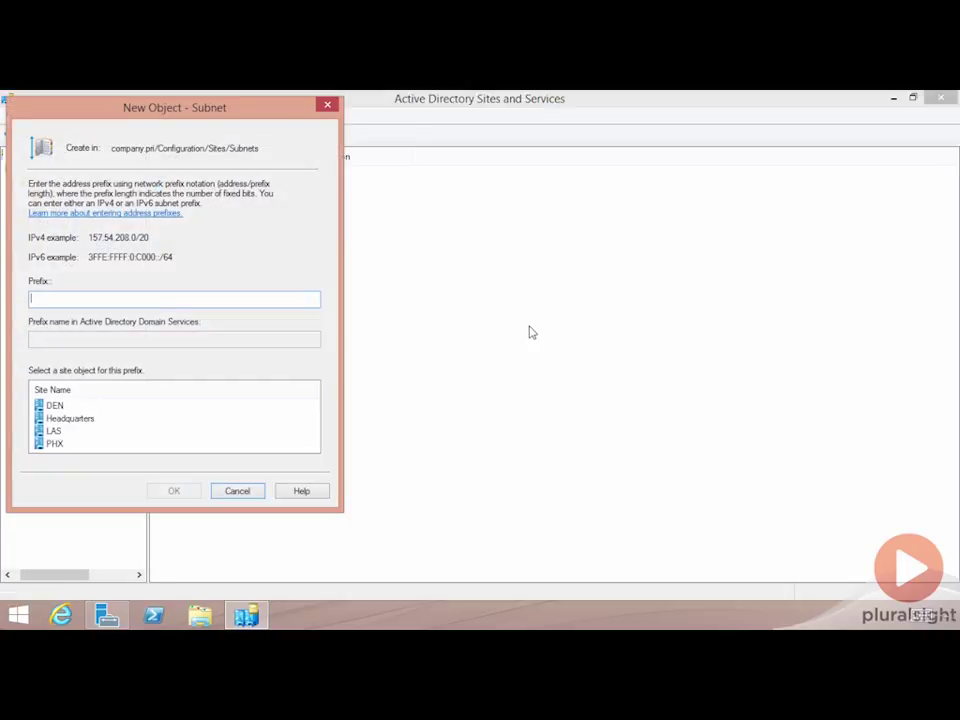
pyautogui.write('192.168.0.0/24')
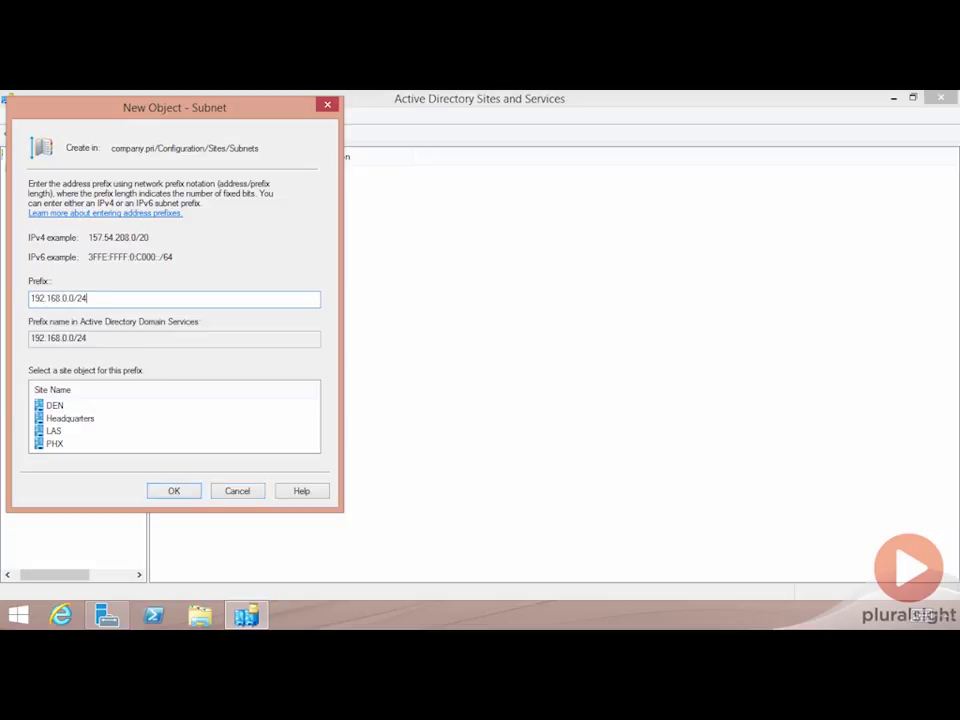
pyautogui.click(56, 405)
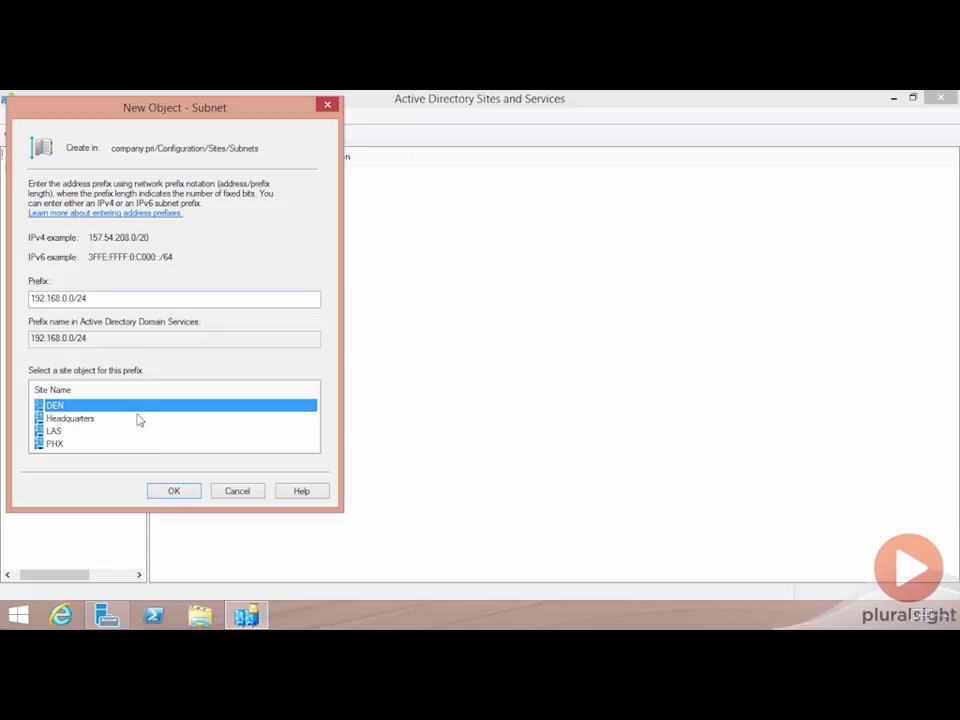
pyautogui.click(173, 491)
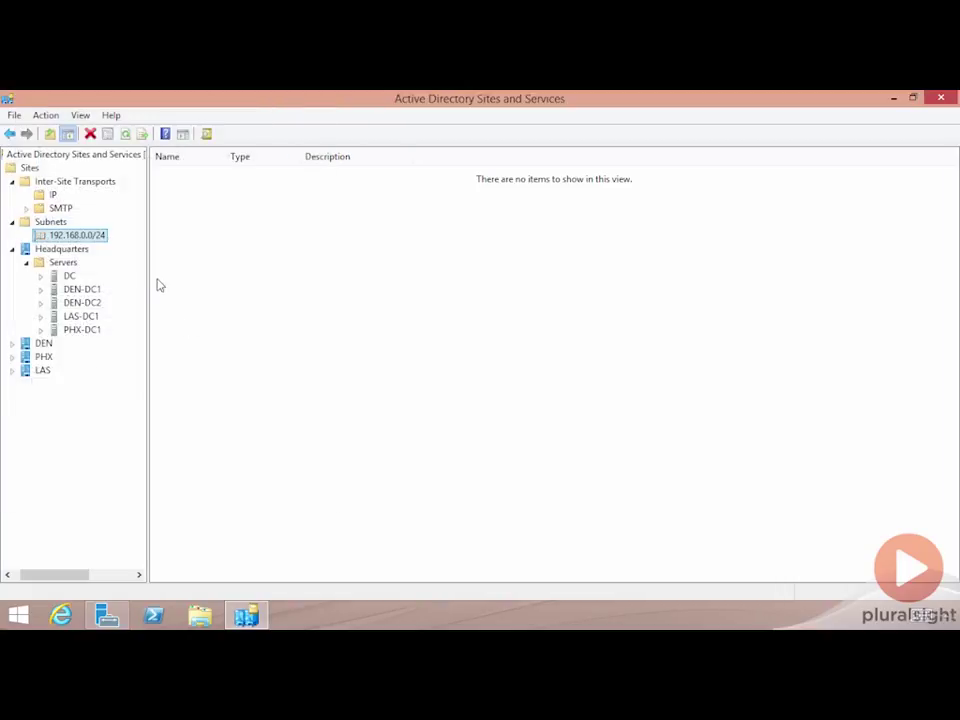
# Create subnet 192.168.2.0/24 assigned to the LAS site.
pyautogui.rightClick(41, 225)
pyautogui.moveTo(75, 285)
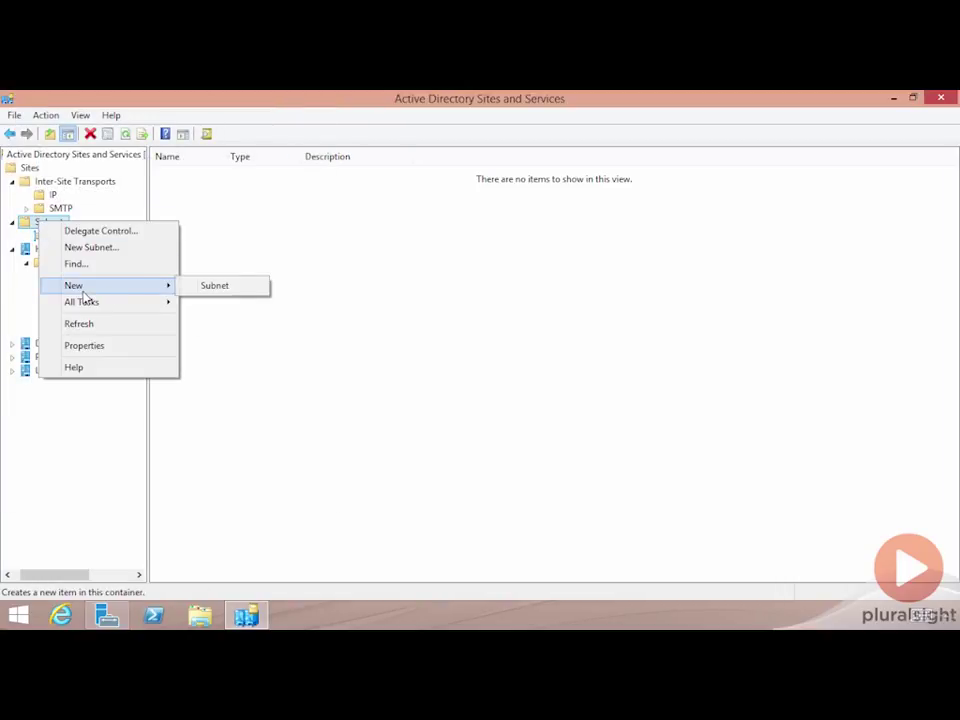
pyautogui.click(205, 287)
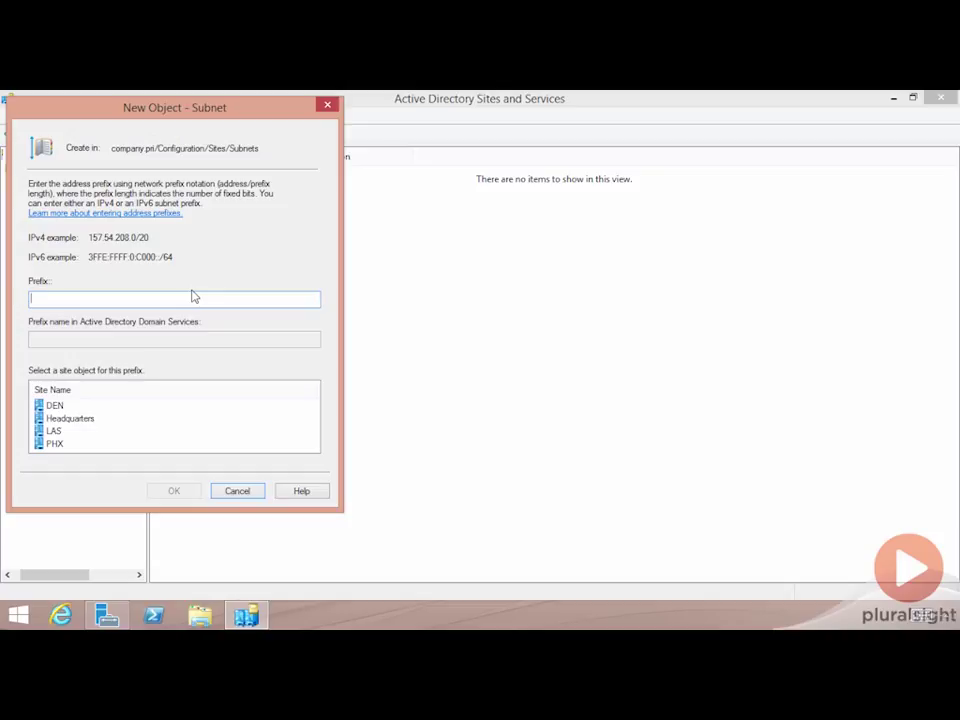
pyautogui.write('192.168.2.0/24')
pyautogui.click(52, 431)
pyautogui.click(172, 496)
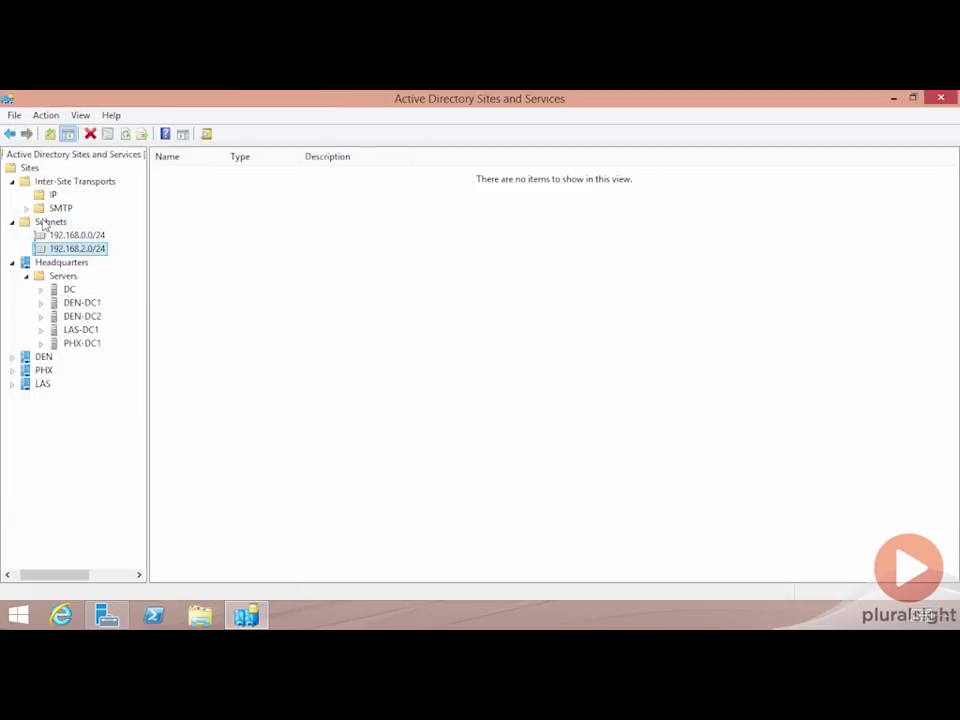
# Create subnet 192.168.3.0/24 assigned to the PHX site.
pyautogui.rightClick(44, 224)
pyautogui.click(96, 242)
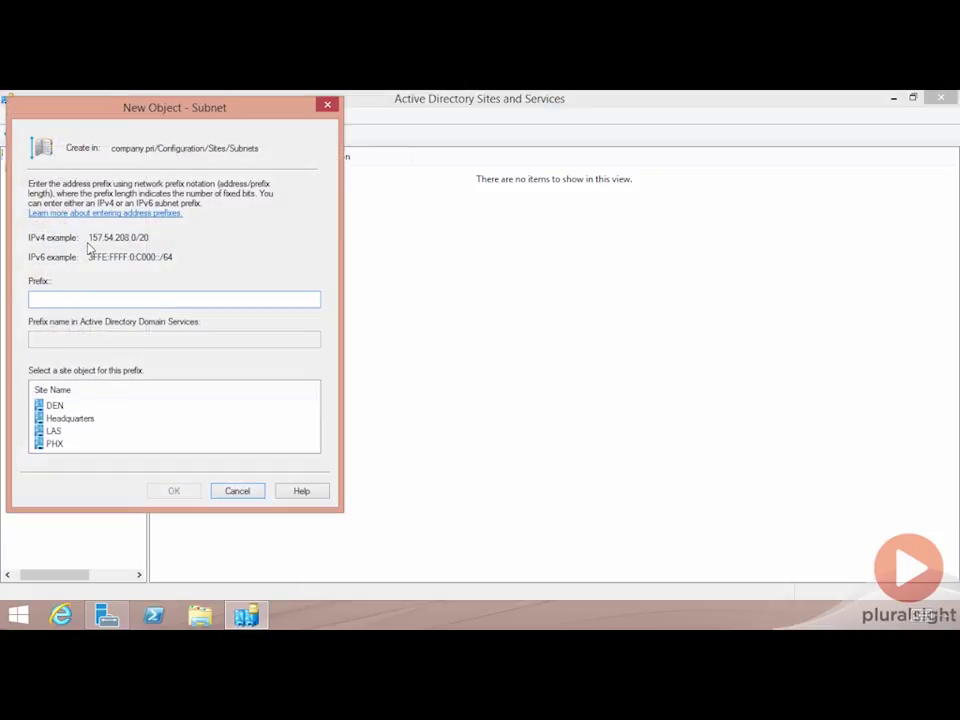
pyautogui.write('192.168.3.0/24')
pyautogui.click(58, 443)
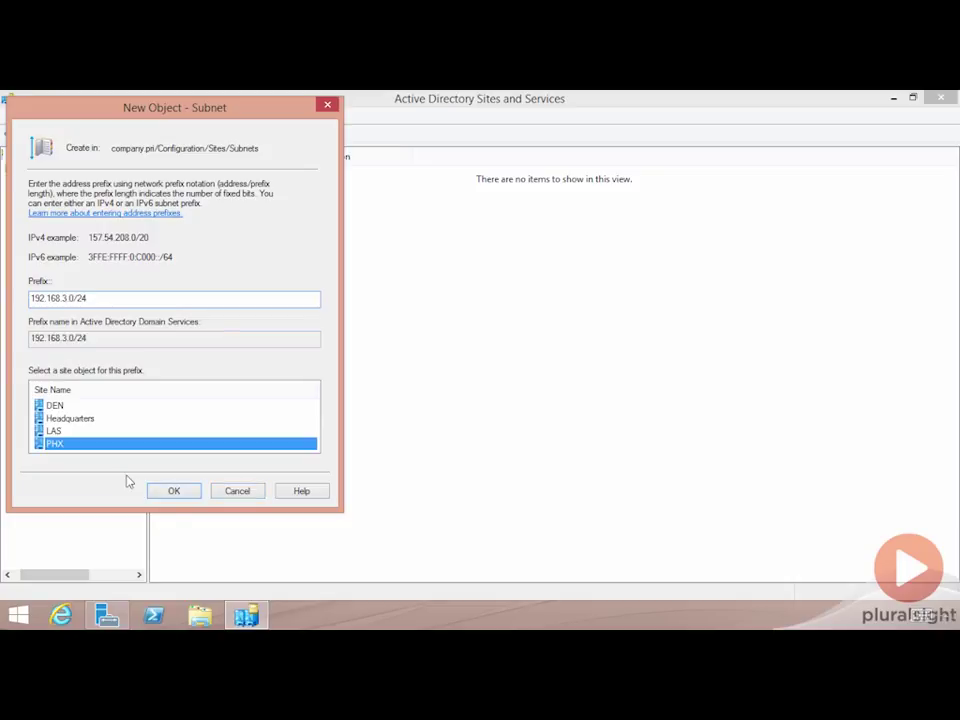
pyautogui.click(174, 491)
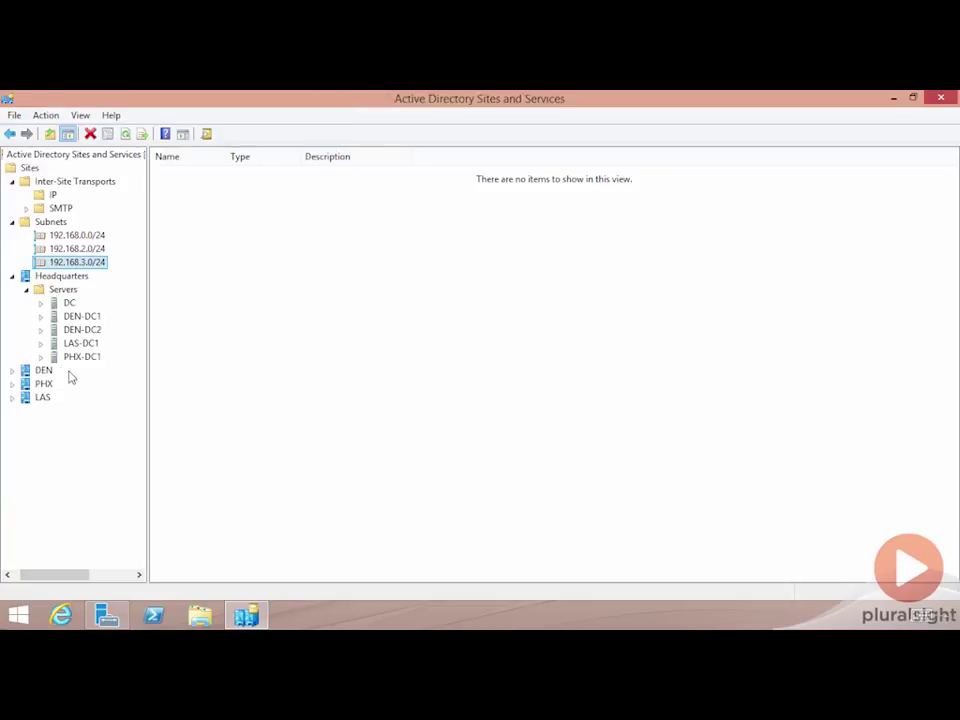
pyautogui.click(38, 370)
pyautogui.rightClick(42, 370)
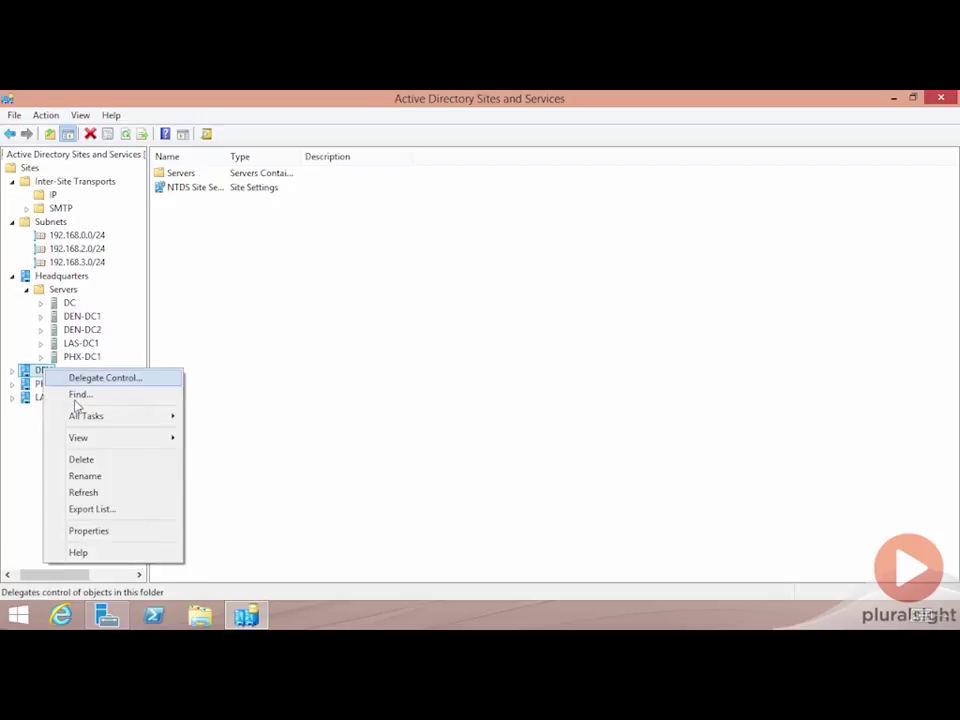
pyautogui.click(88, 530)
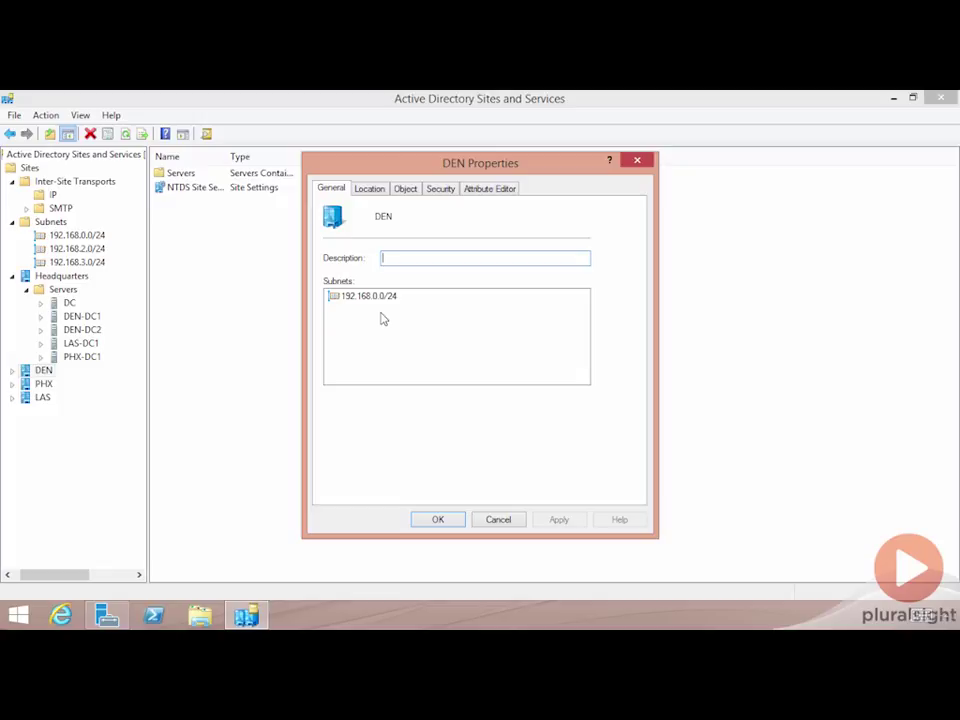
pyautogui.click(500, 518)
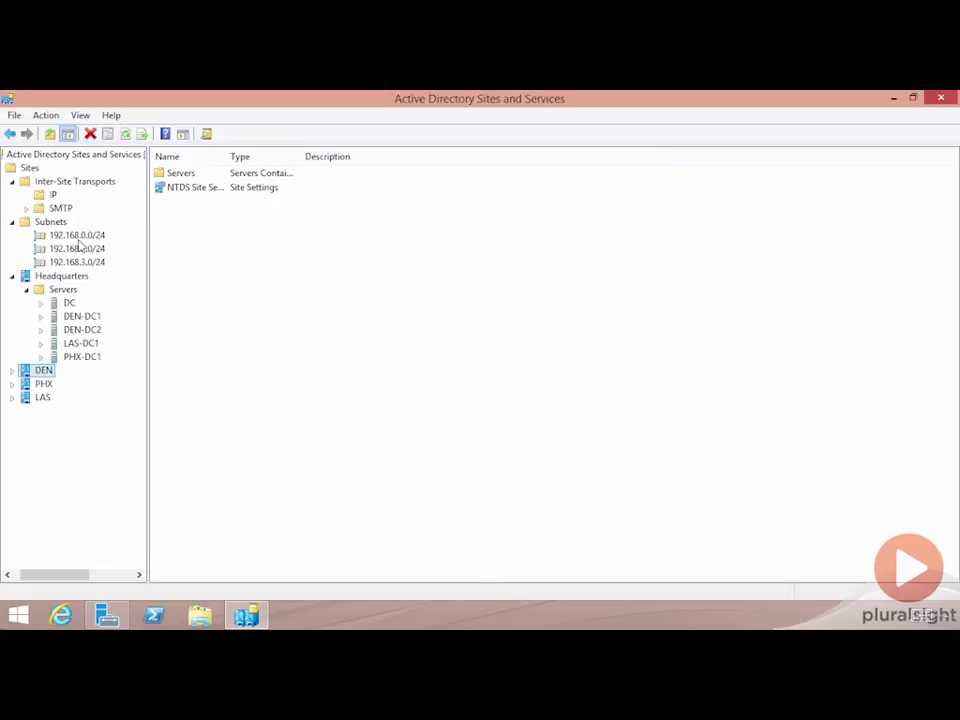